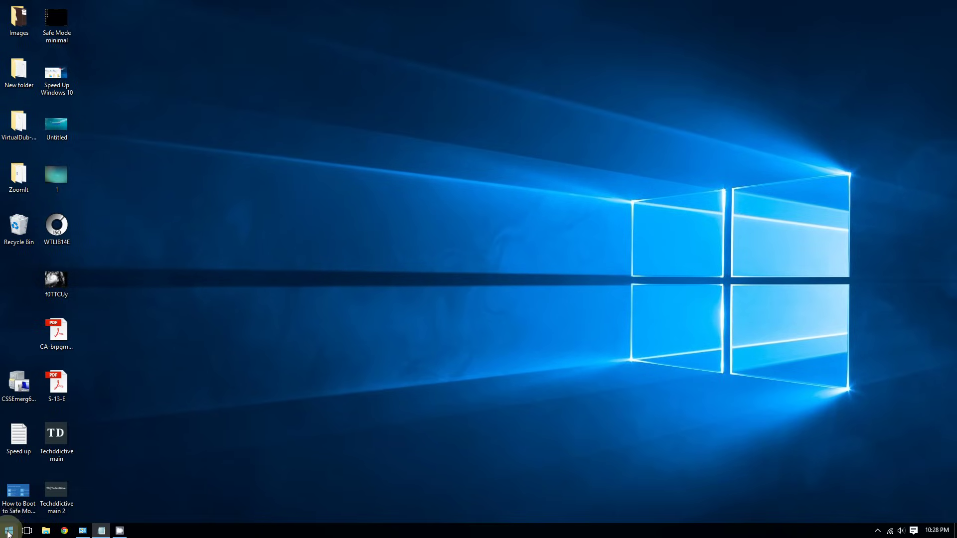
- Open Control Panel from the Start button's right-click Win+X menu
right_click(17, 524)
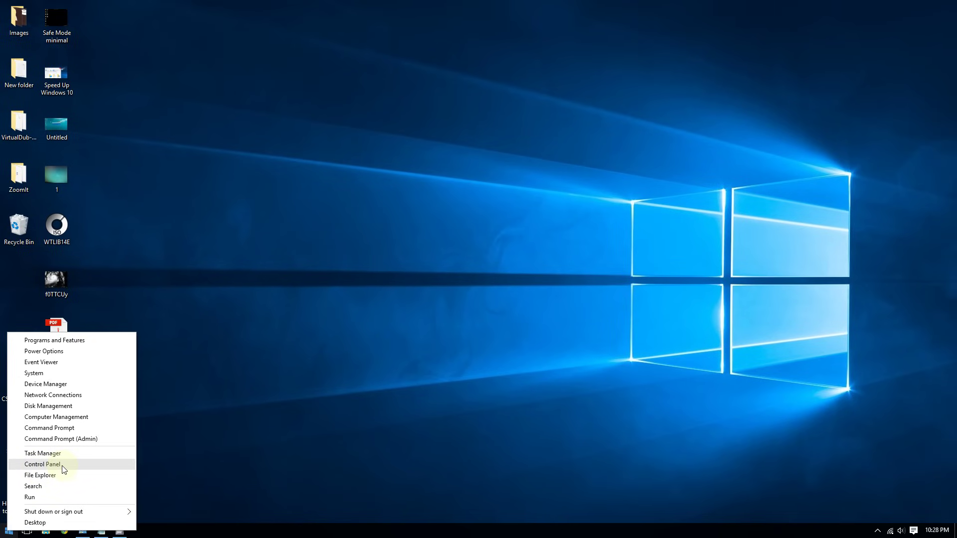
click(62, 466)
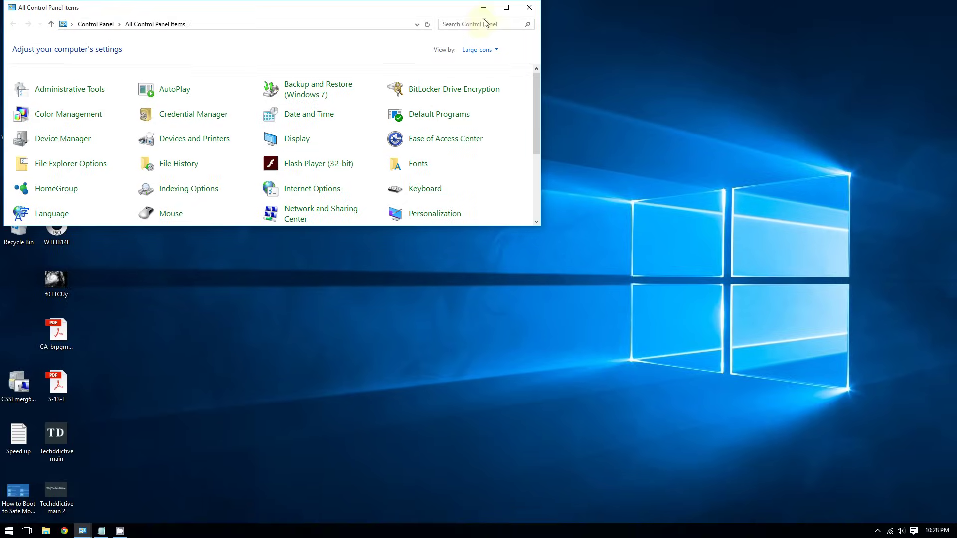
- Search Control Panel for 'printer' so Devices and Printers appears in the results
click(478, 46)
text(printer)
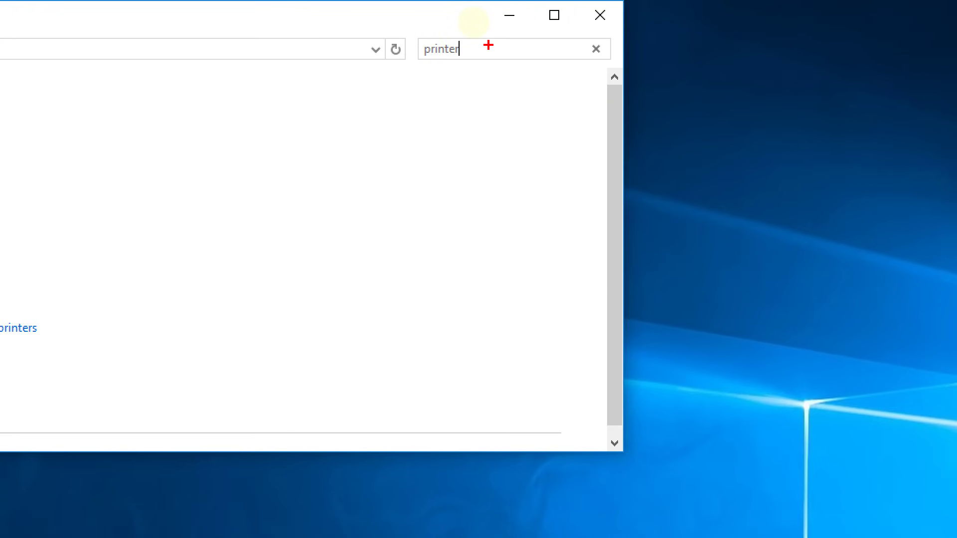
key(Return)
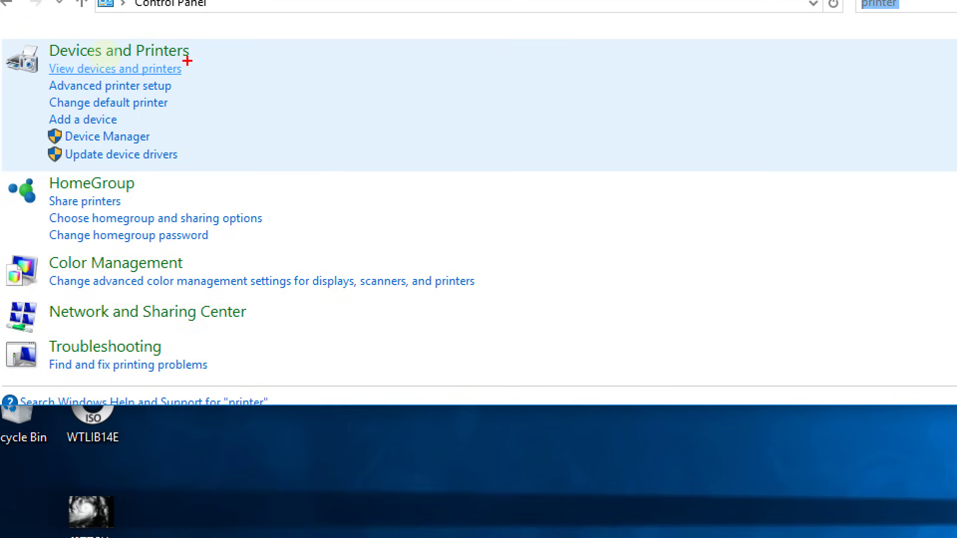
drag(189, 73, 200, 72)
drag(42, 72, 52, 69)
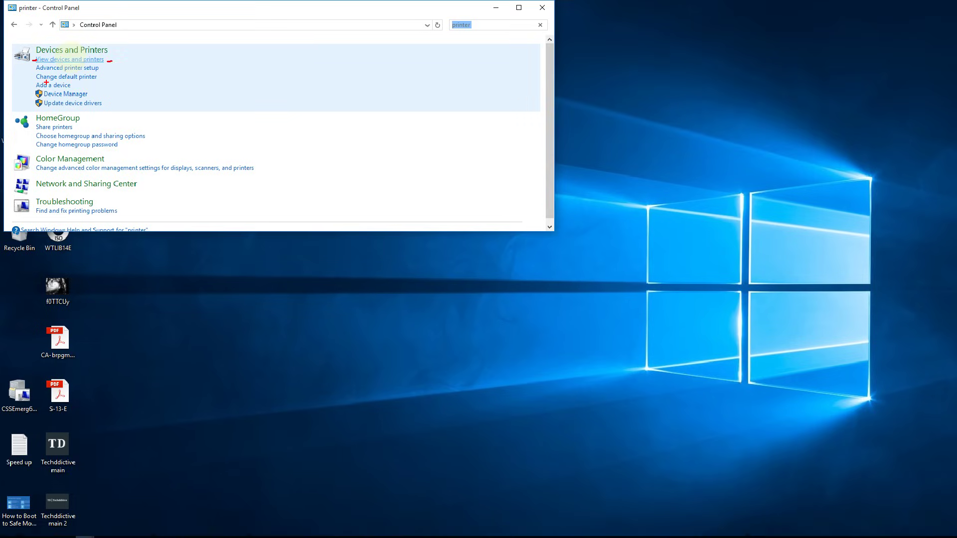
- Open View devices and printers and bring up the Microsoft Print to PDF context menu
click(62, 59)
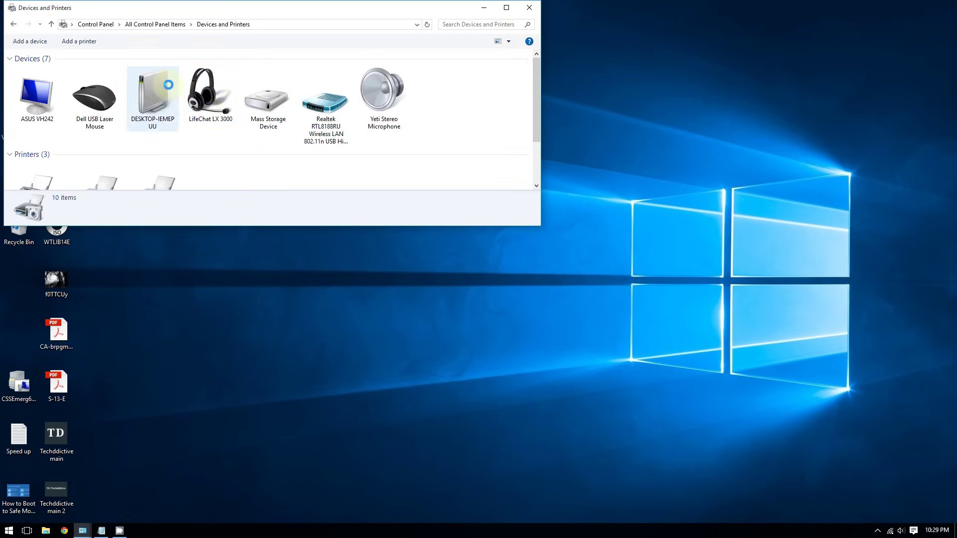
scroll(269, 122, down, 2)
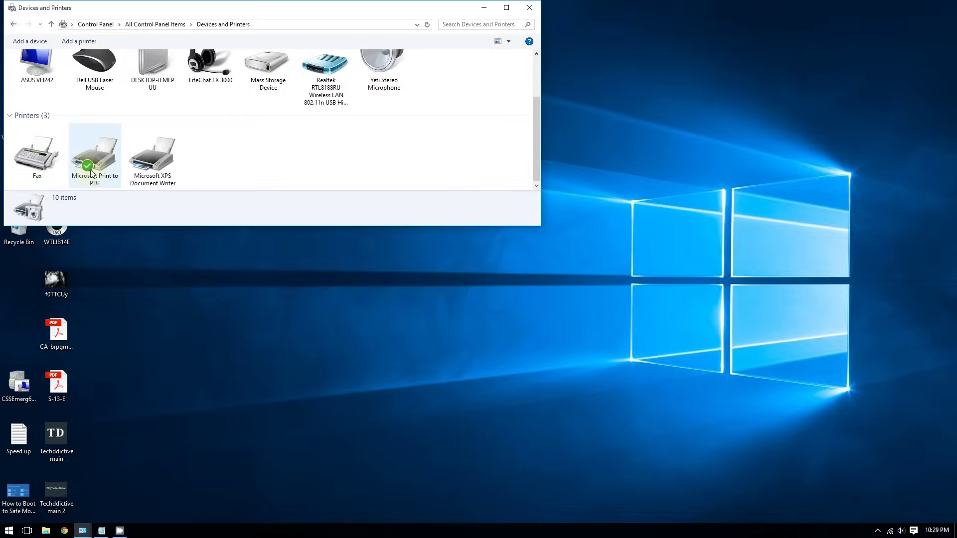
right_click(91, 162)
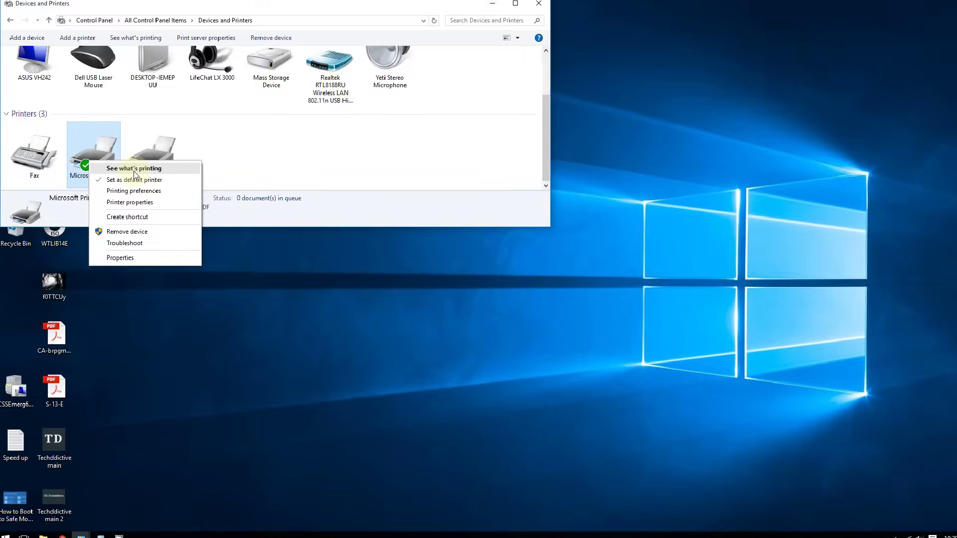
- View the Microsoft Print to PDF queue, confirm nothing needs cancelling, and close it
click(135, 169)
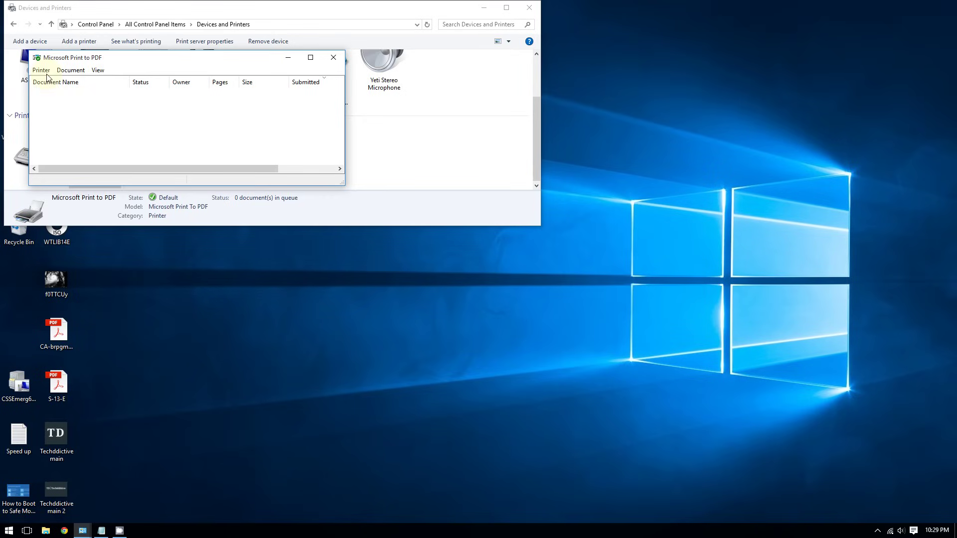
click(87, 67)
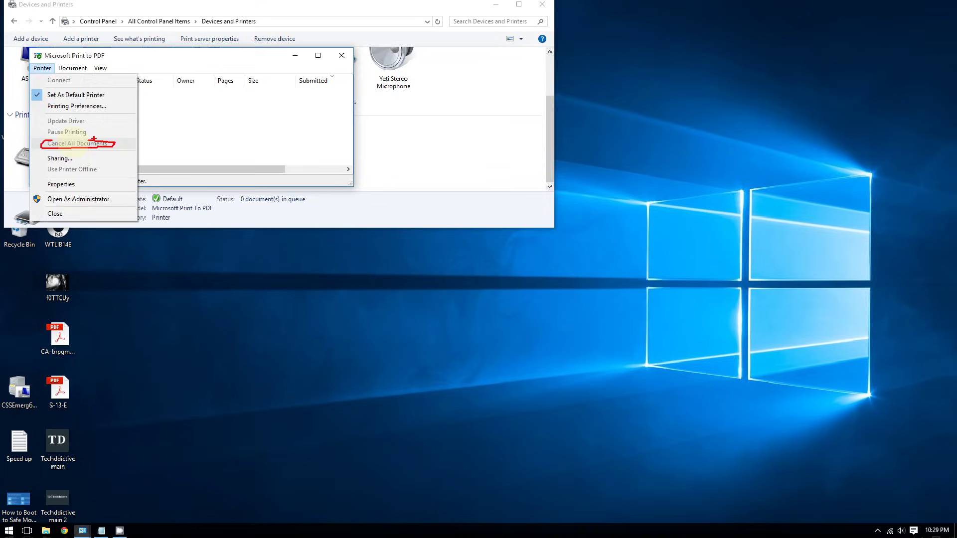
click(92, 143)
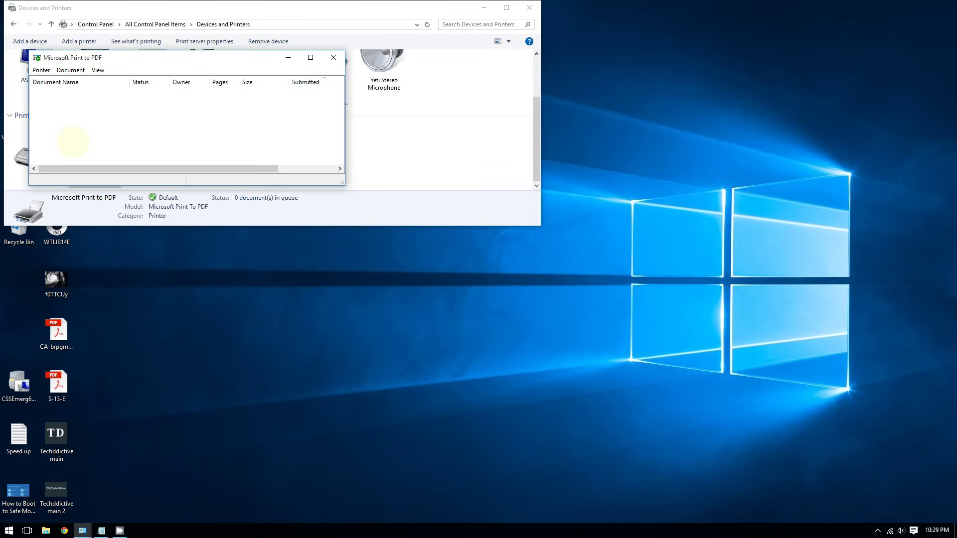
click(333, 57)
drag(378, 15, 337, 111)
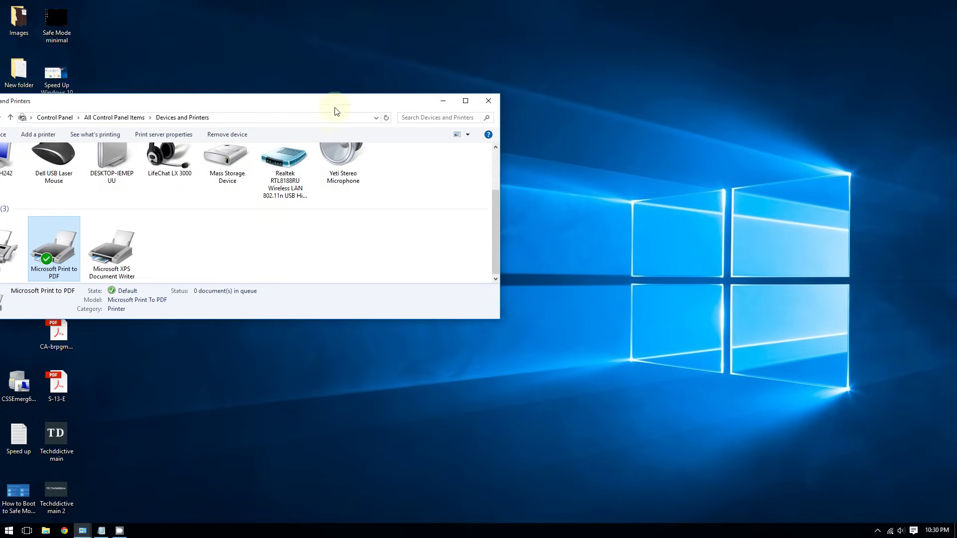
- Close Devices and Printers and launch 'command prompt' from Start with Run as administrator
click(488, 101)
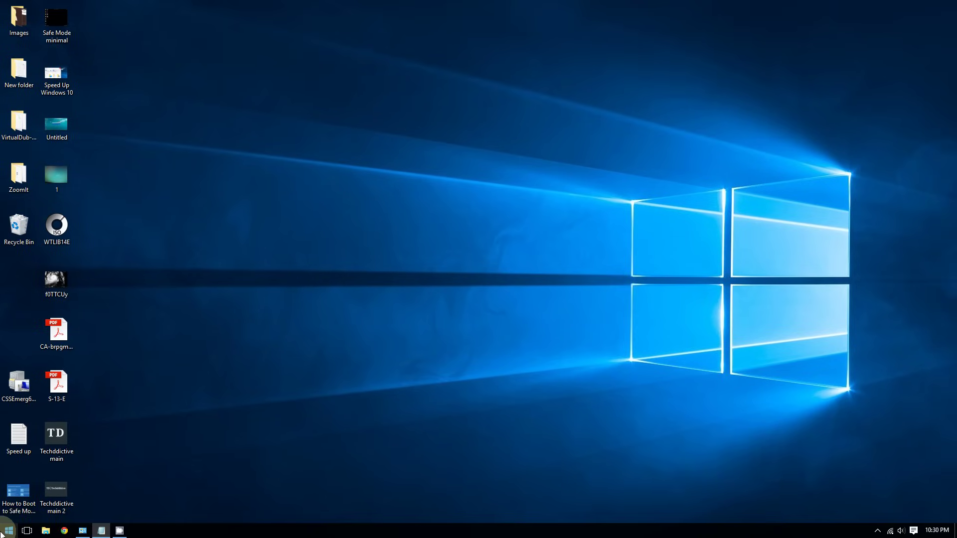
click(6, 532)
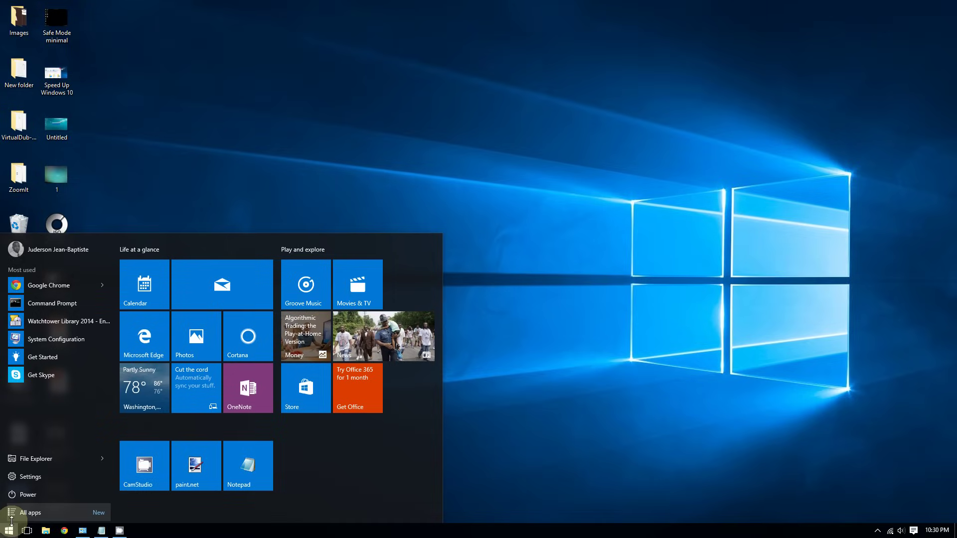
text(co)
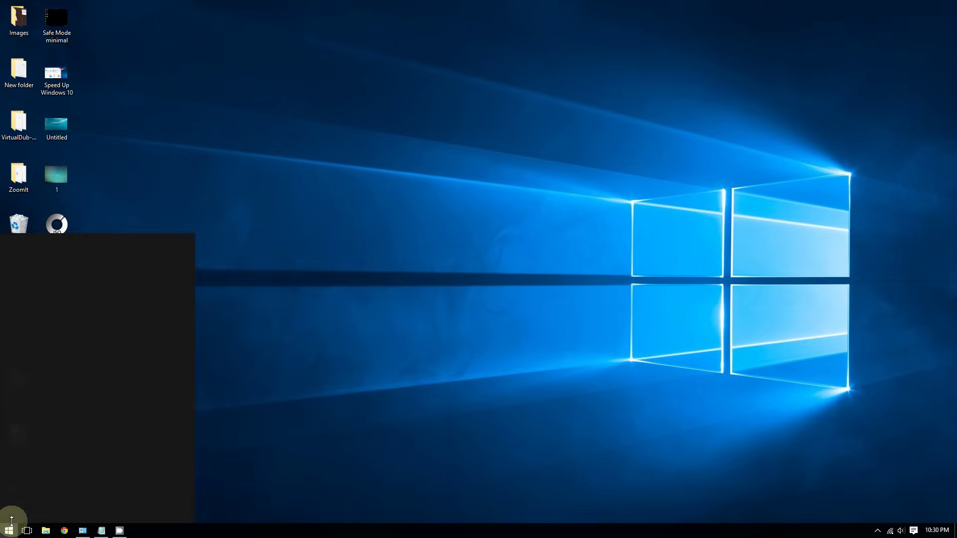
text(m)
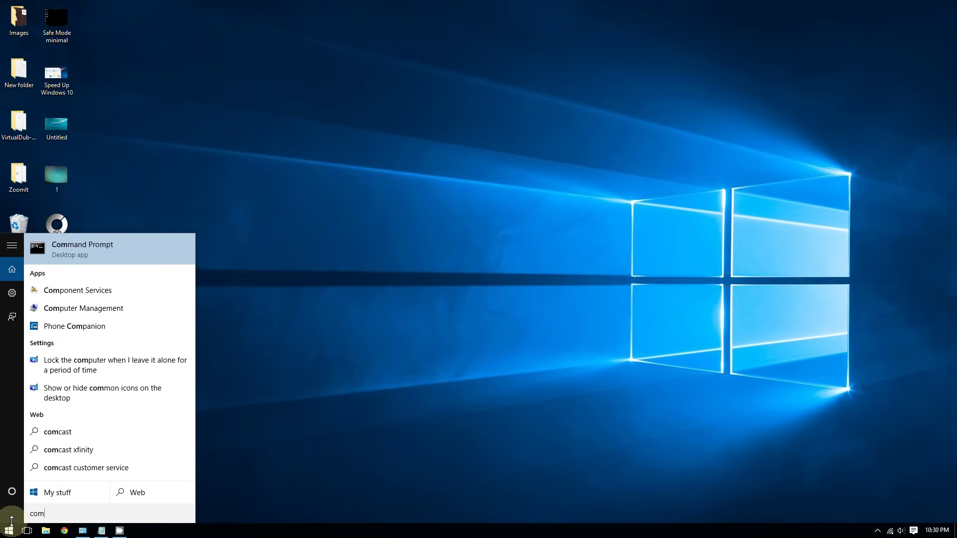
text(mand prompt)
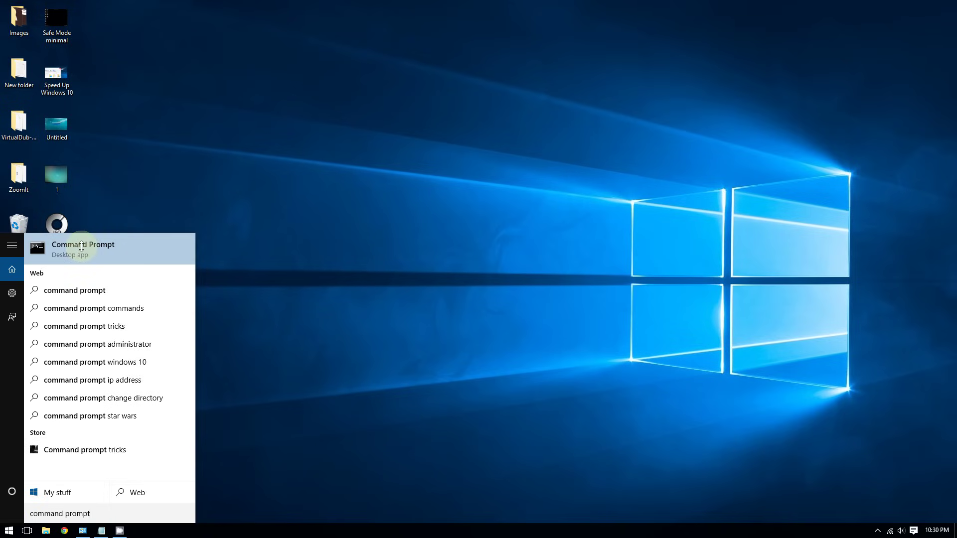
right_click(66, 252)
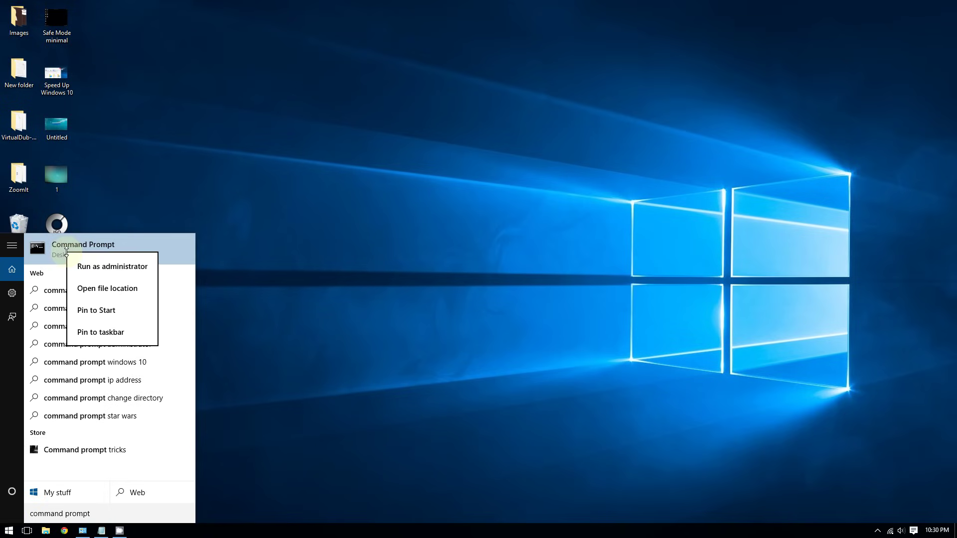
click(96, 270)
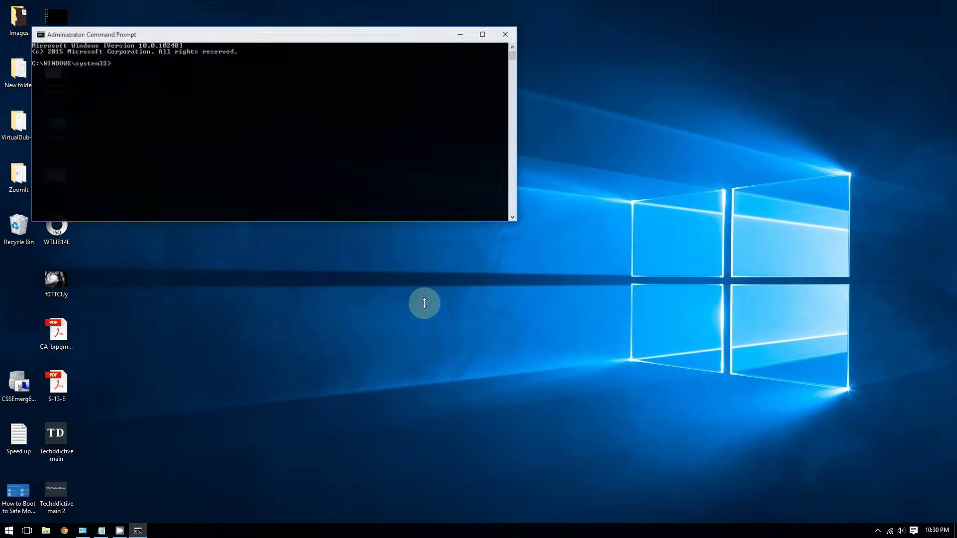
- Run net stop spooler in the Administrator Command Prompt
click(100, 532)
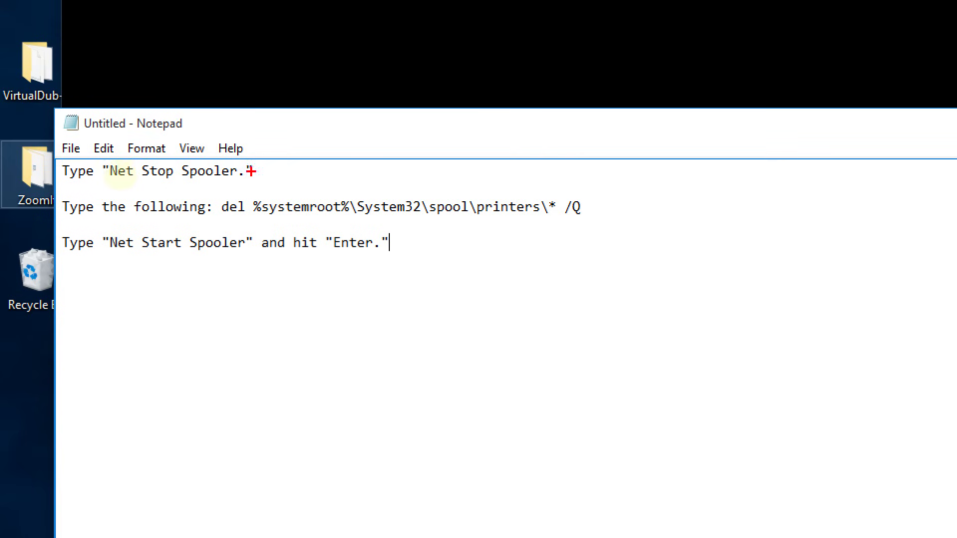
drag(115, 182, 145, 183)
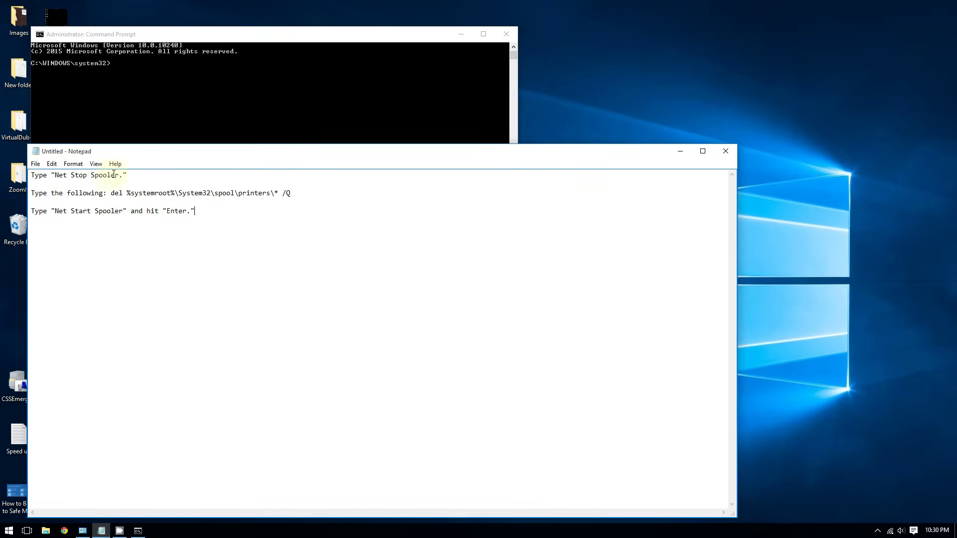
click(134, 66)
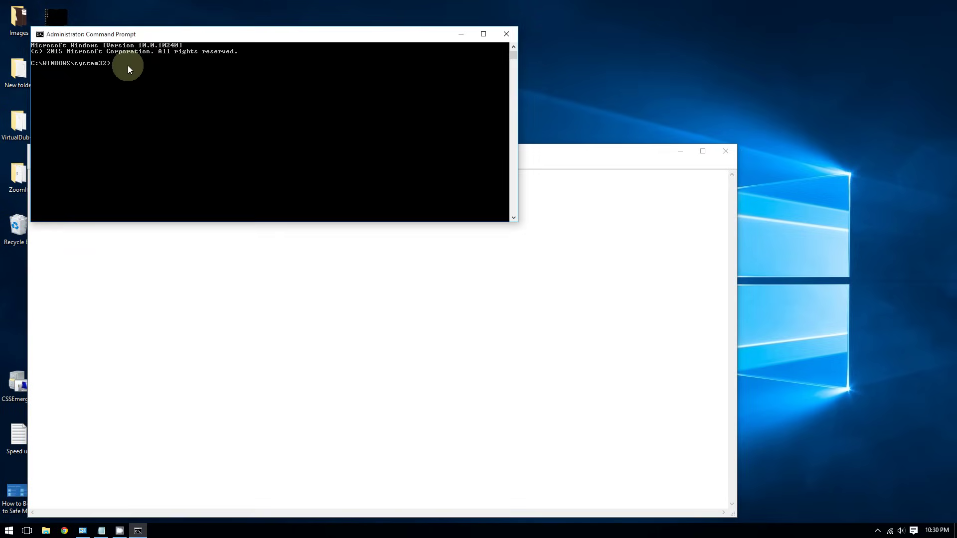
click(115, 62)
text(net stop spooler)
key(Return)
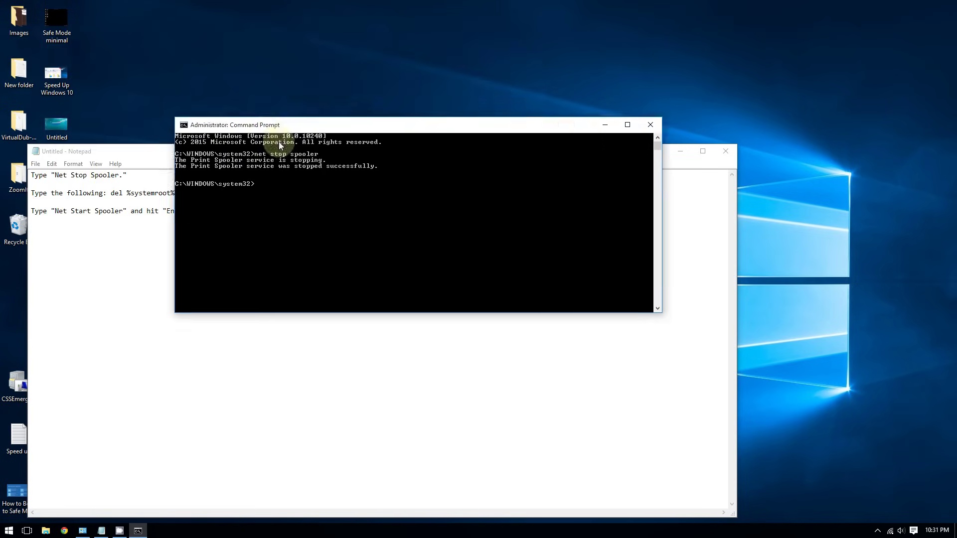
- Copy del %systemroot%\System32\spool\printers\* /Q from Notepad and run it in the console
drag(249, 124, 103, 276)
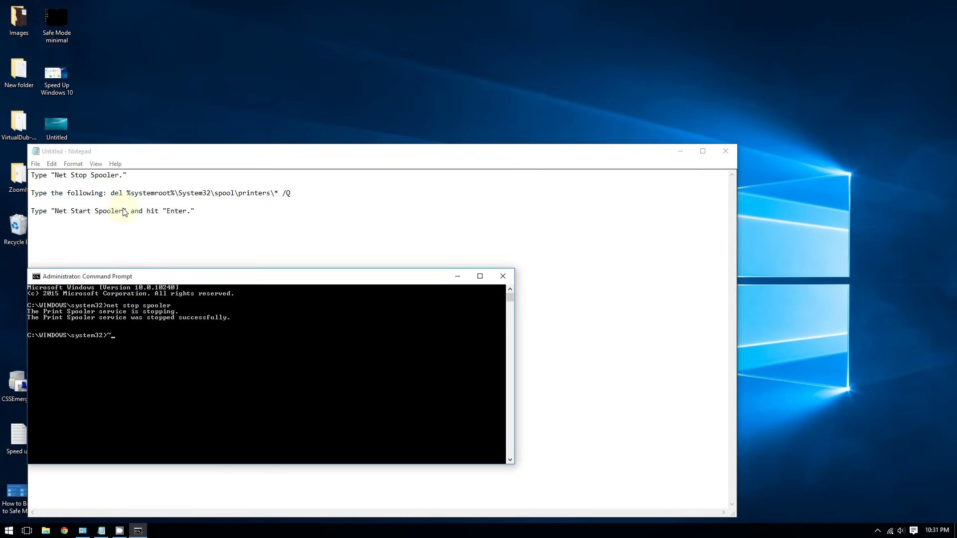
click(125, 212)
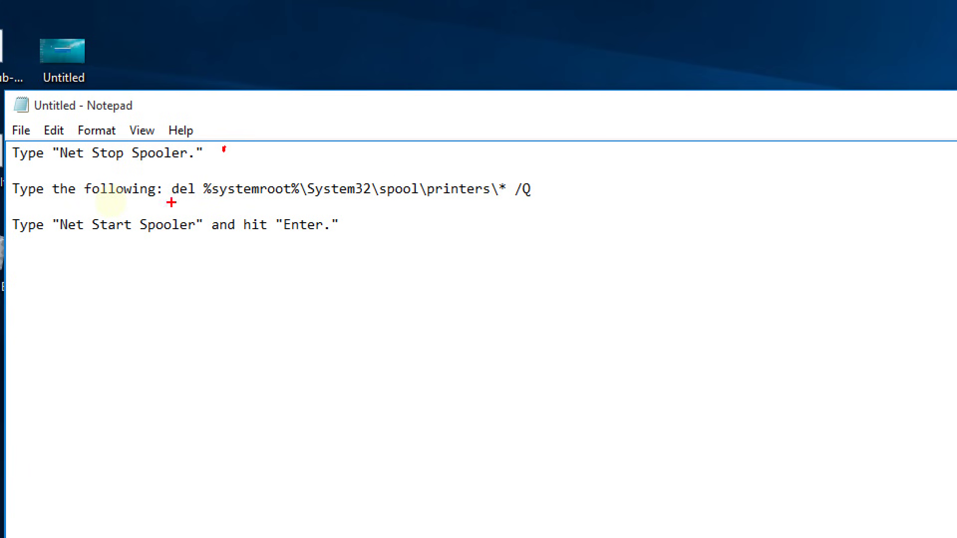
drag(190, 199, 230, 198)
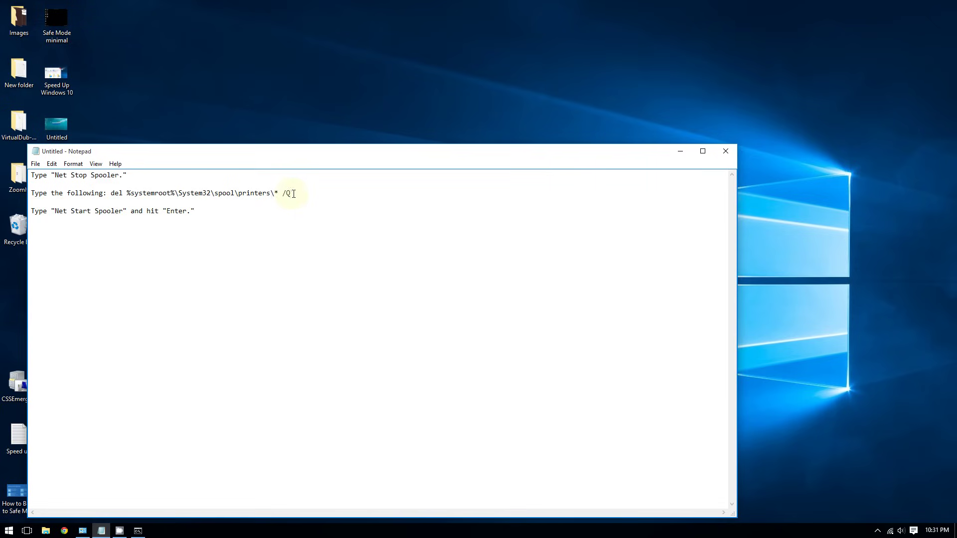
drag(291, 193, 110, 195)
key(cmd+c)
click(138, 531)
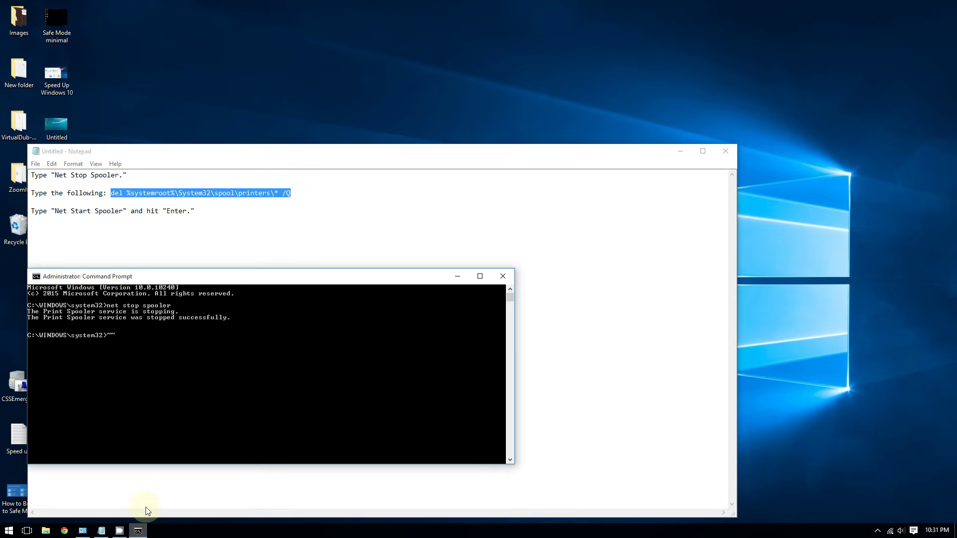
right_click(121, 336)
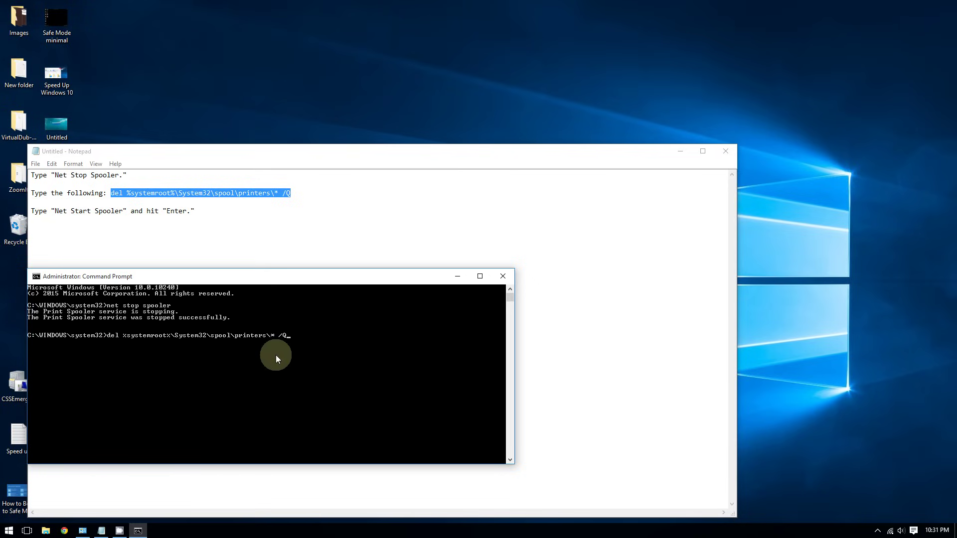
key(Return)
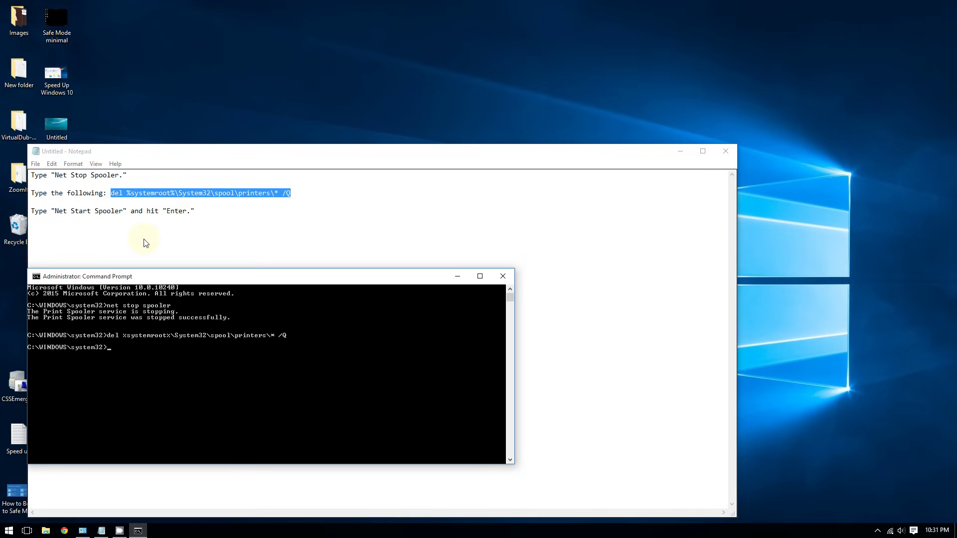
- Run net start spooler in the console, then reposition the Command Prompt window
click(128, 222)
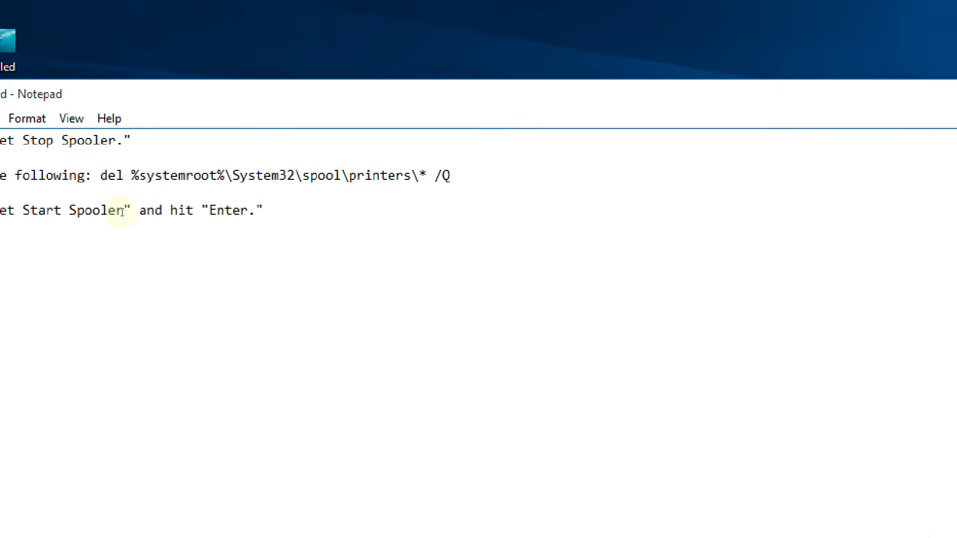
drag(45, 222, 111, 220)
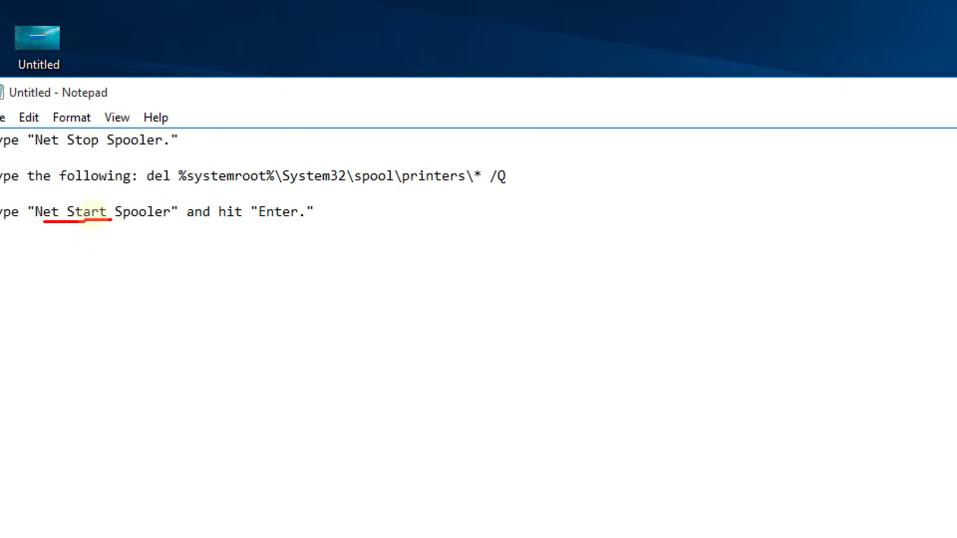
key(Escape)
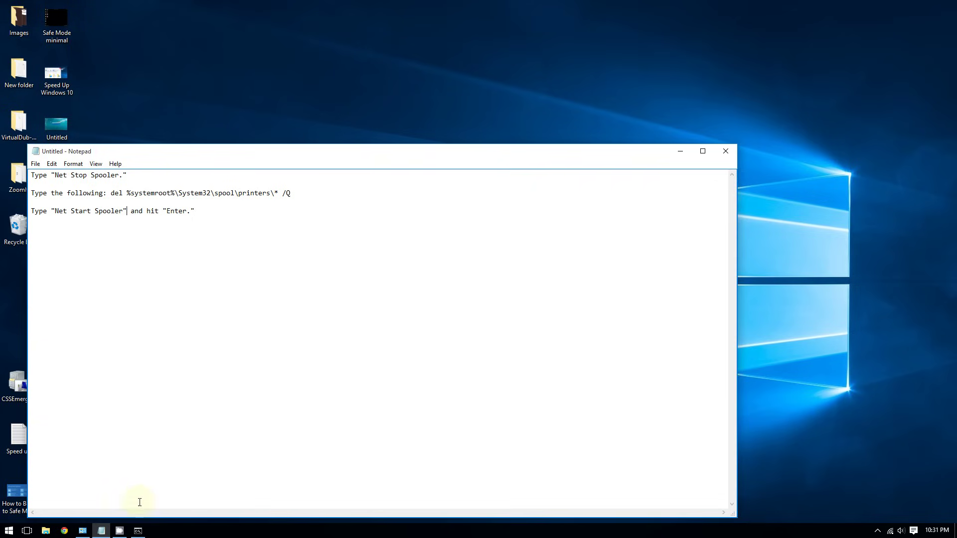
click(138, 531)
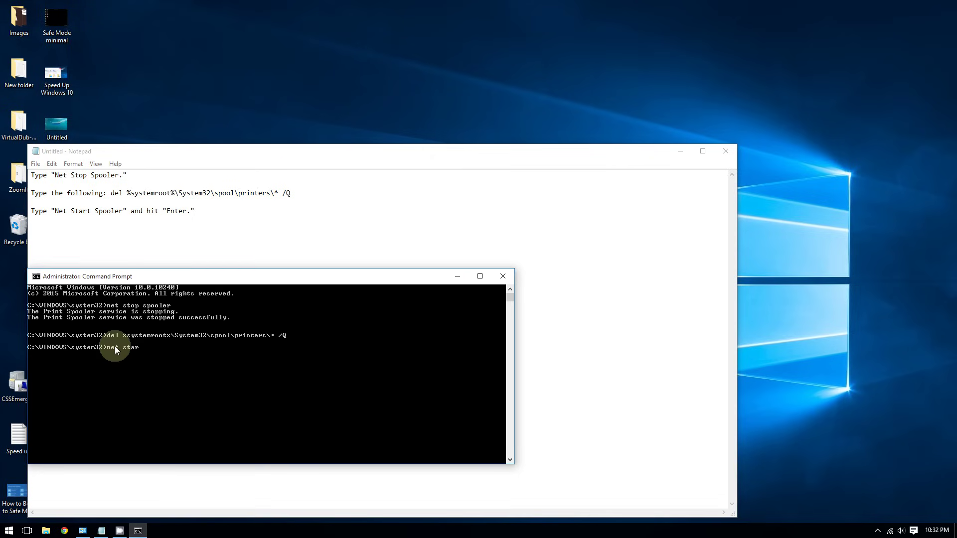
text(net start spooler)
key(Return)
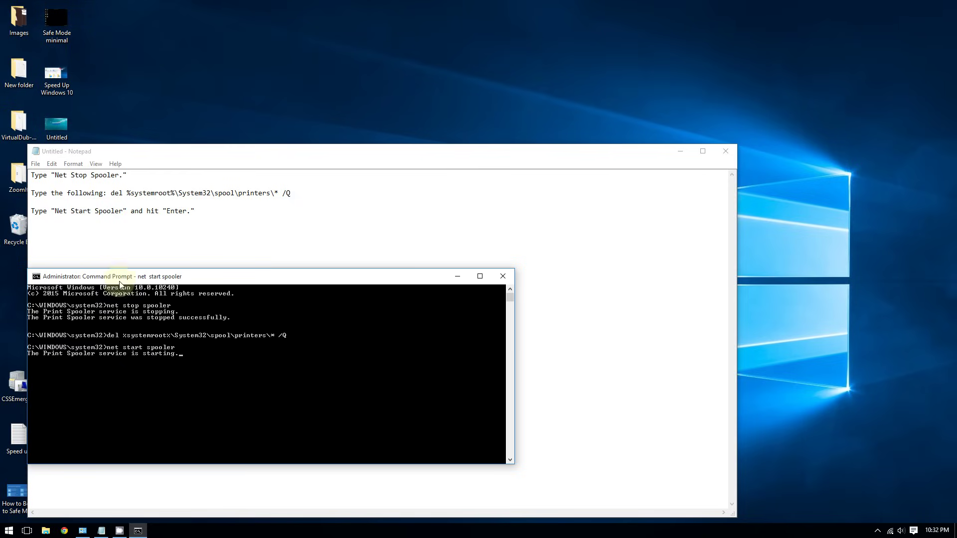
drag(120, 276, 152, 190)
text(~)
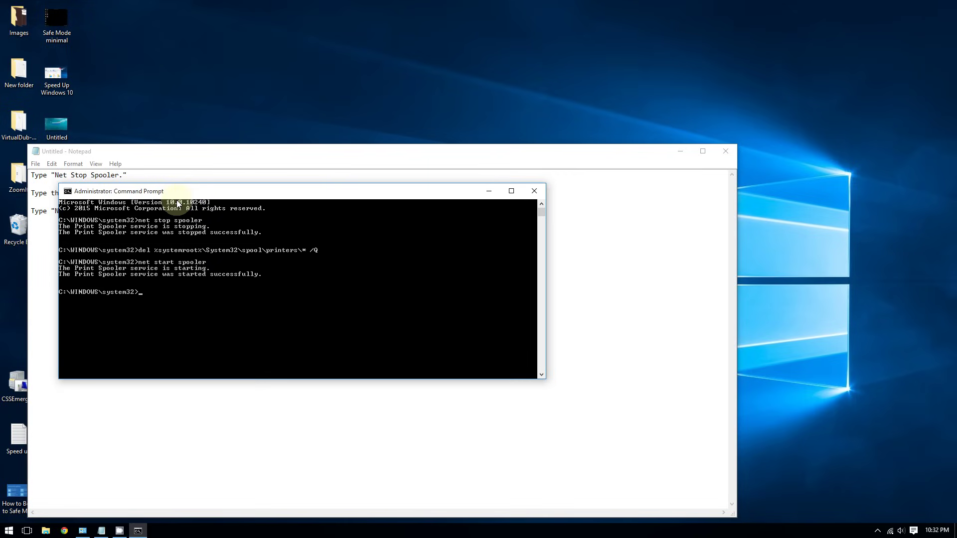
drag(164, 195, 122, 168)
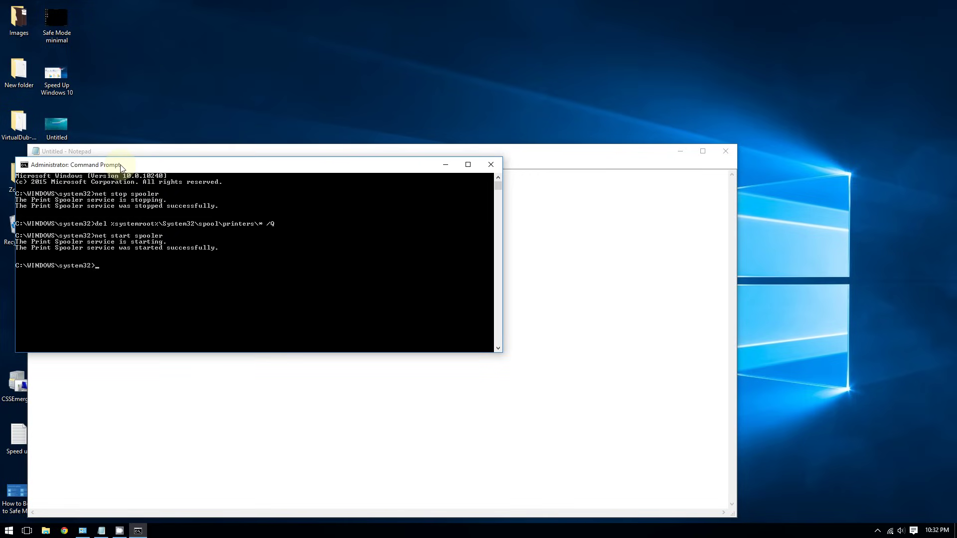